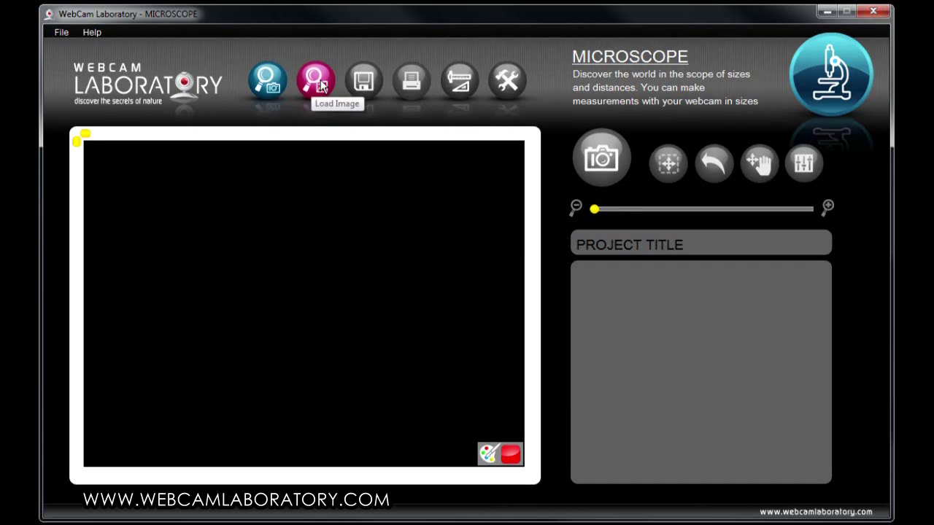
Start the webcam using the Creative WebCam NX Pro #3 camera
left_click(268, 84)
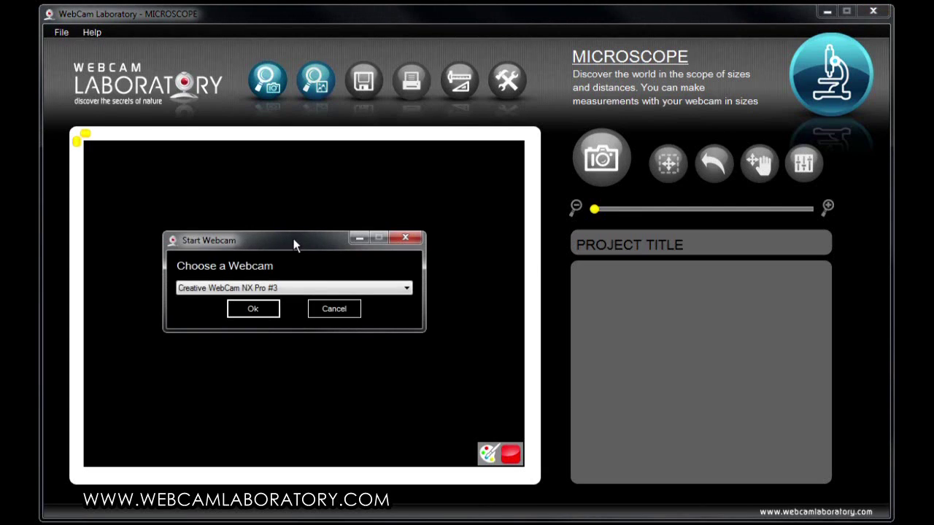
left_click(285, 288)
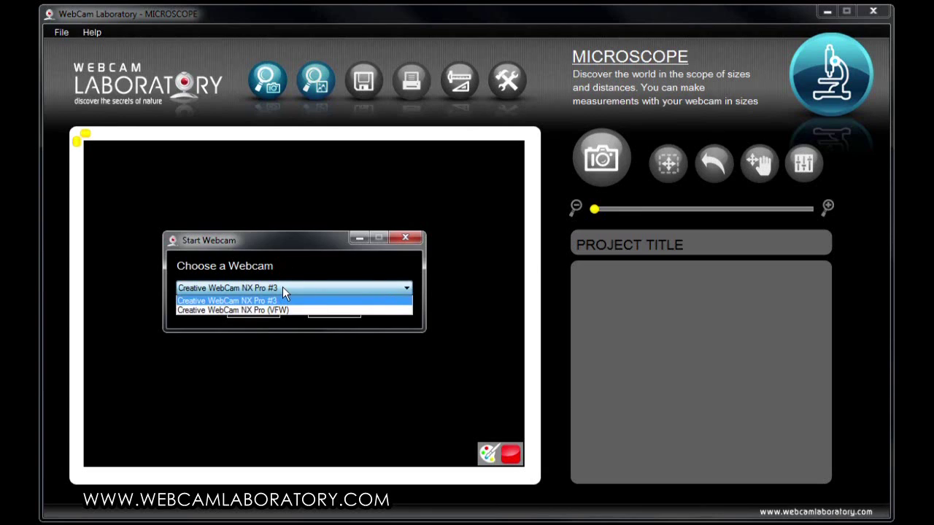
left_click(282, 287)
left_click(252, 309)
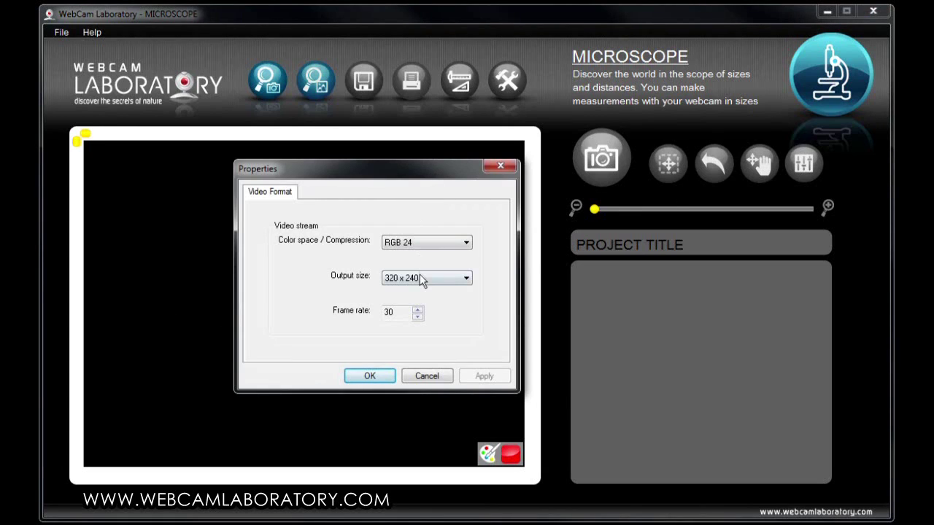
Set the video output size to 640 x 480 at 15 fps and start the feed
left_click(439, 280)
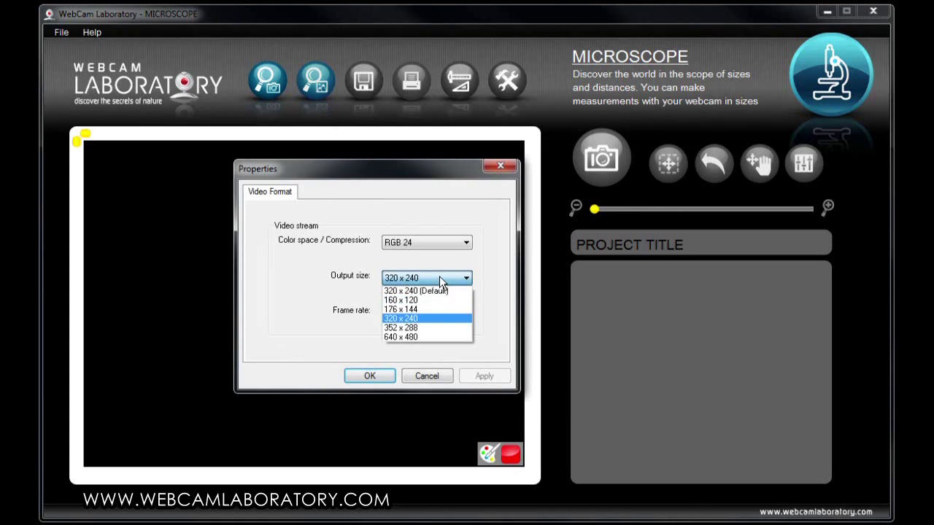
left_click(413, 336)
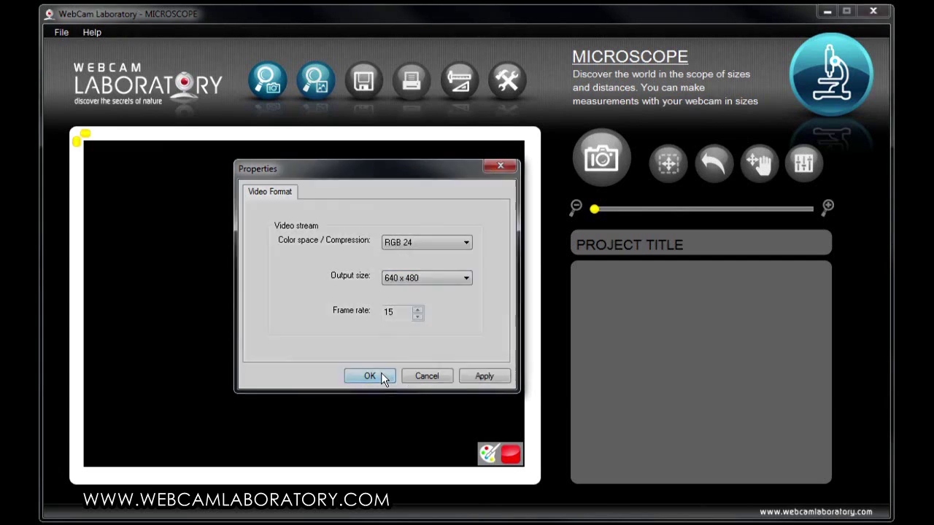
left_click(380, 376)
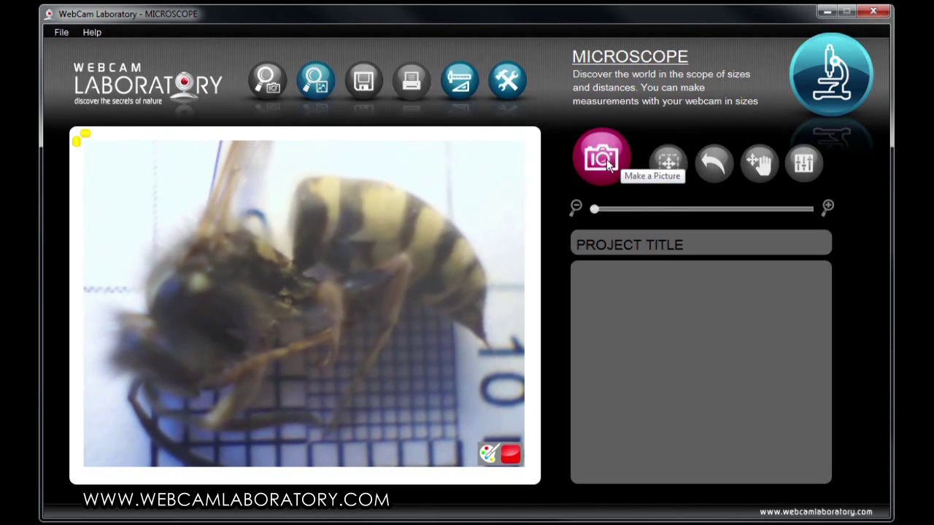
Capture a still of the wasp on the grid and open Size Calibration
left_click(607, 162)
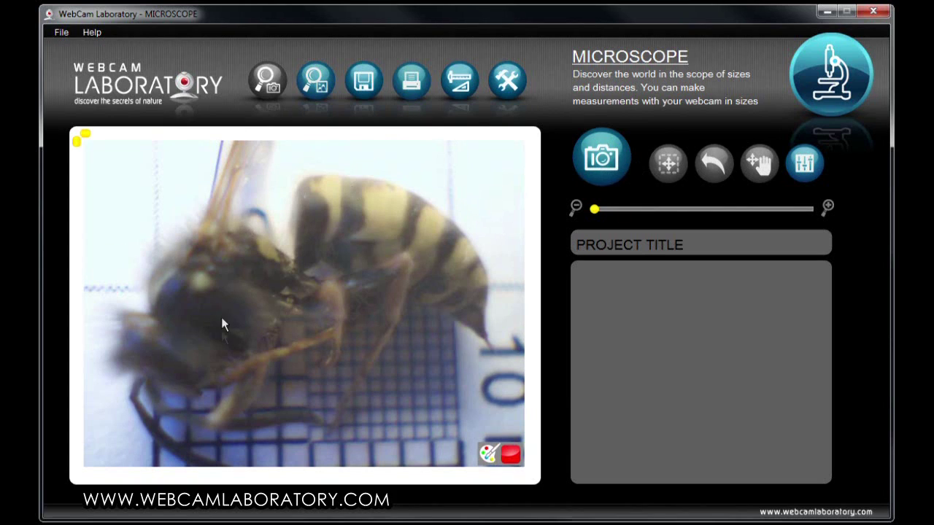
left_click(461, 80)
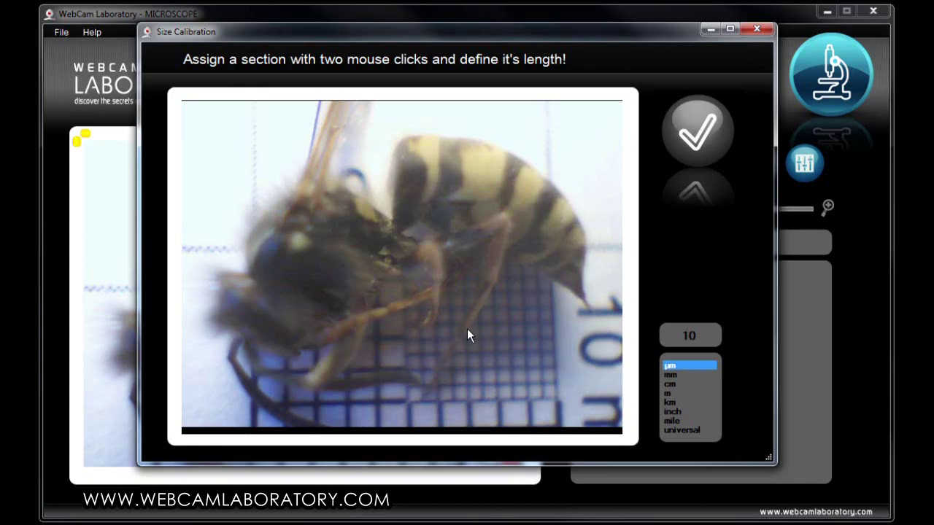
Calibrate the grid reference section as 5 mm and confirm it
left_click(669, 375)
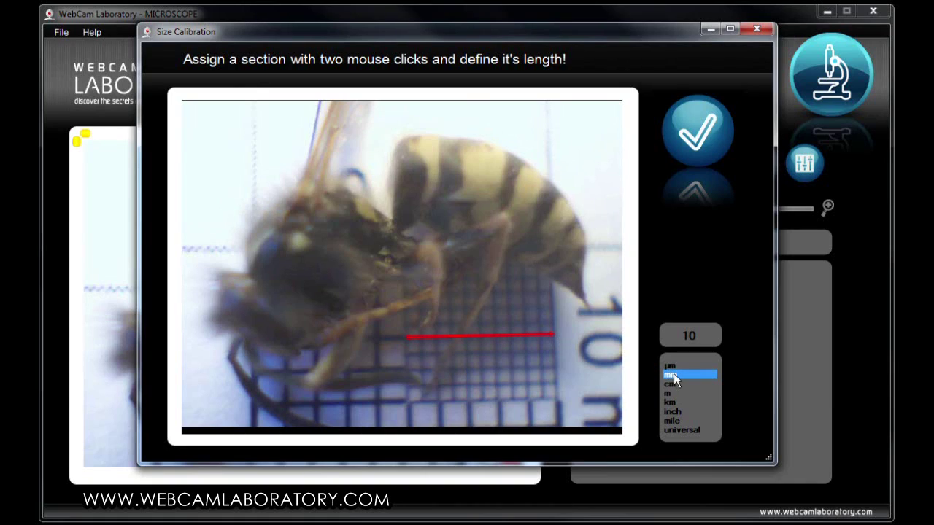
left_click_drag(682, 334, 737, 334)
type("5")
left_click(699, 126)
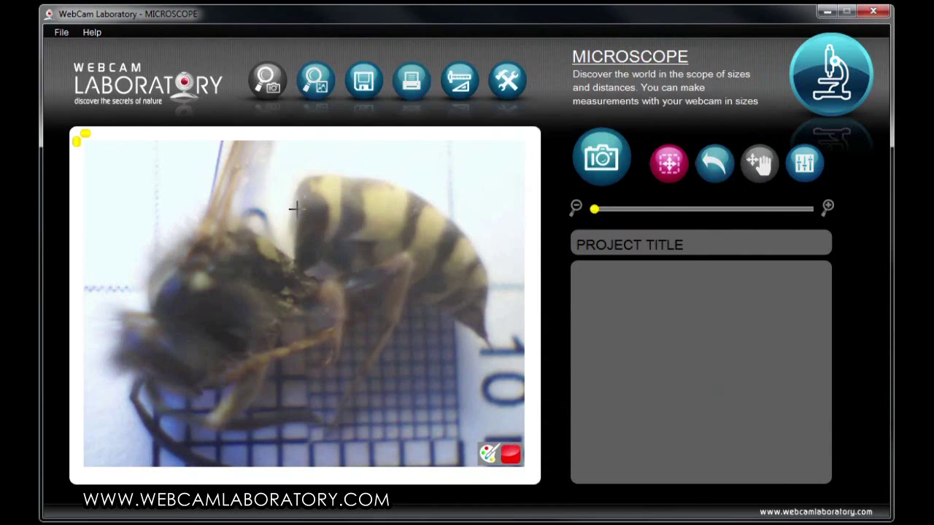
Measure the wasp's postabdomen at 8,14mm and name it 'postabdomenWasp'
left_click(669, 169)
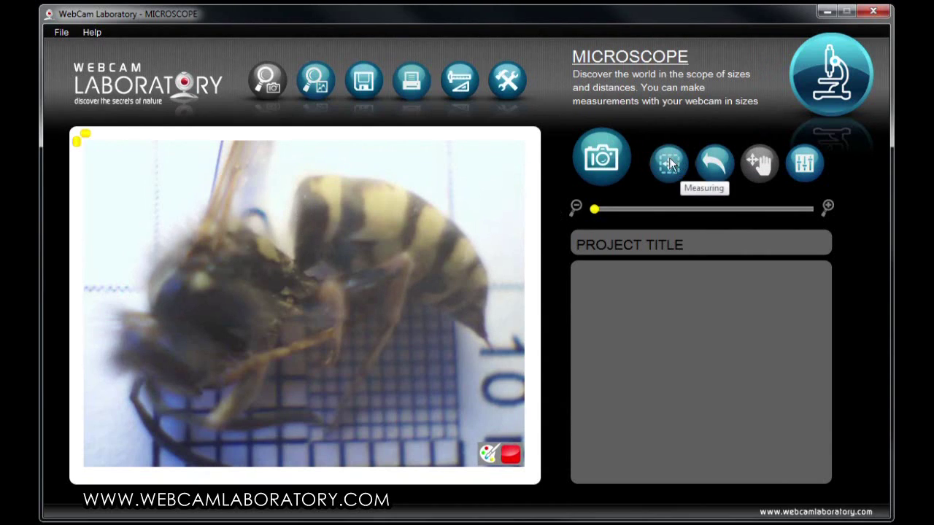
left_click(669, 167)
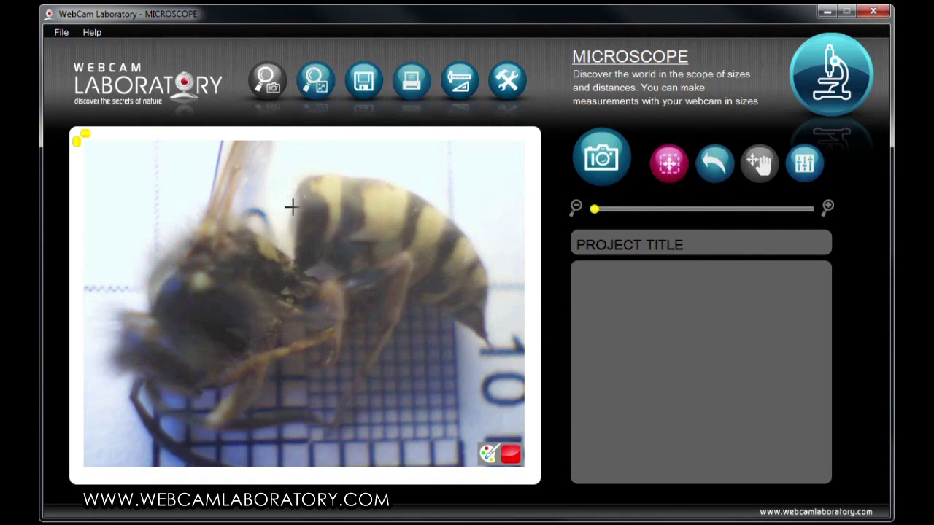
left_click_drag(294, 210, 493, 348)
left_click_drag(392, 280, 413, 232)
left_click(697, 243)
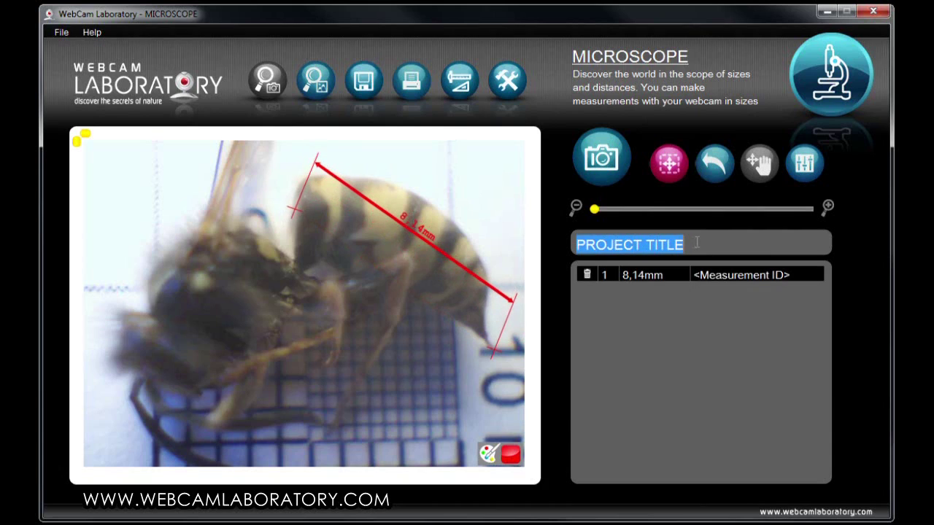
left_click(721, 275)
type("postabdomen")
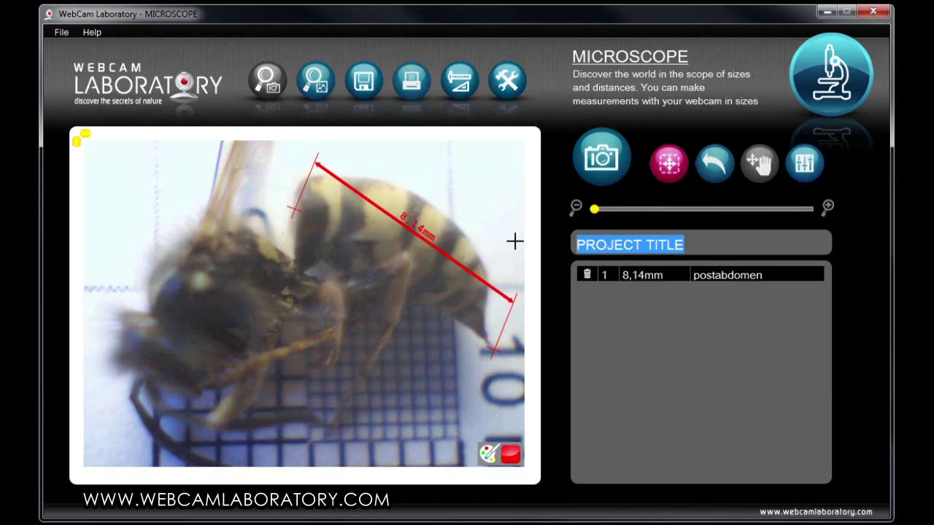
type("Wasp")
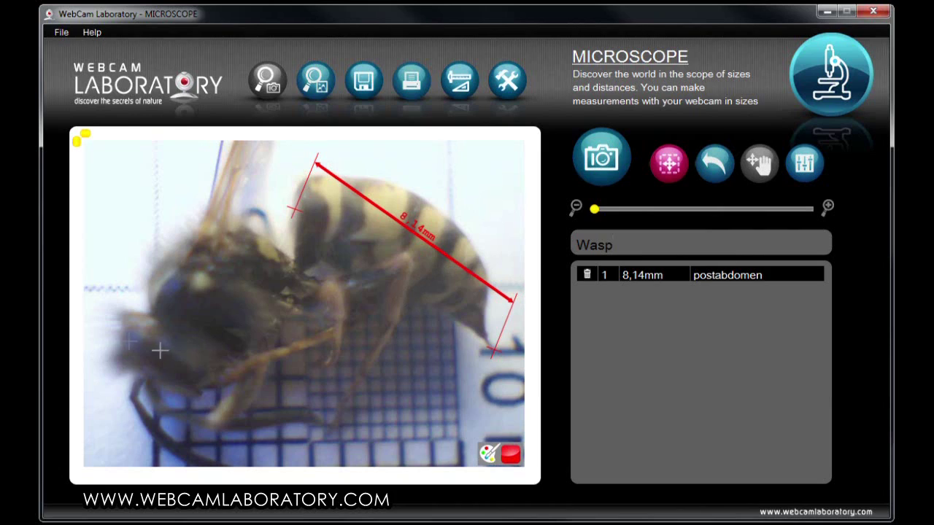
Add measurements across the wasp's head (3,69mm) and leg (2,23mm)
left_click_drag(126, 319, 194, 389)
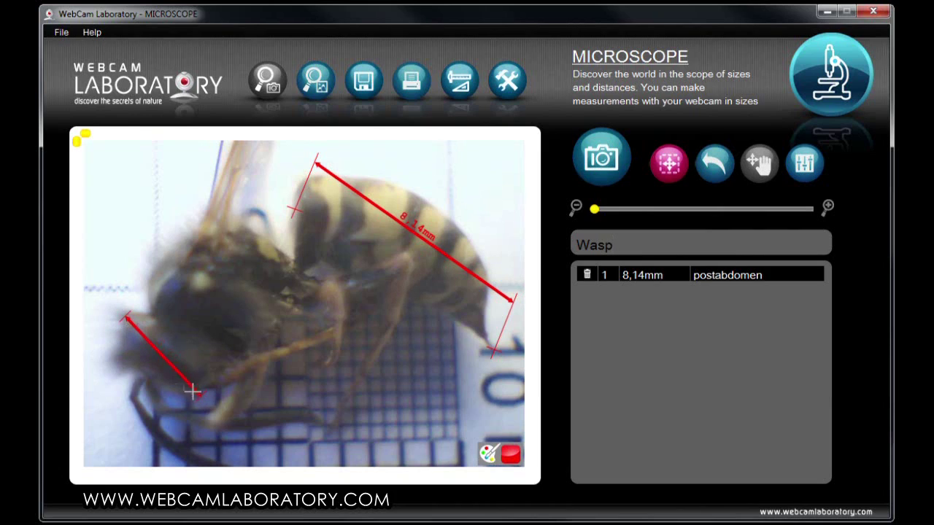
left_click(173, 345)
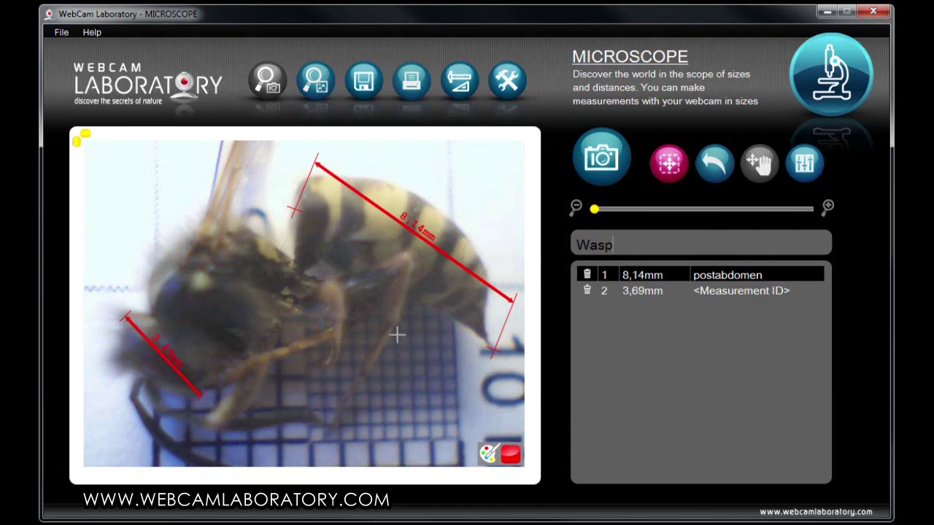
left_click_drag(391, 321, 409, 256)
left_click(420, 294)
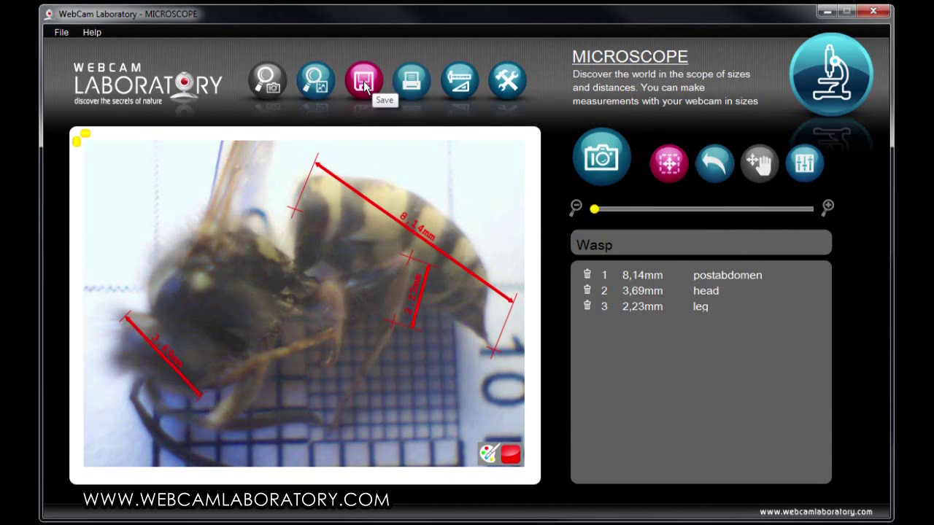
Cancel saving the picture, then open and close the Wasp print preview
left_click(363, 82)
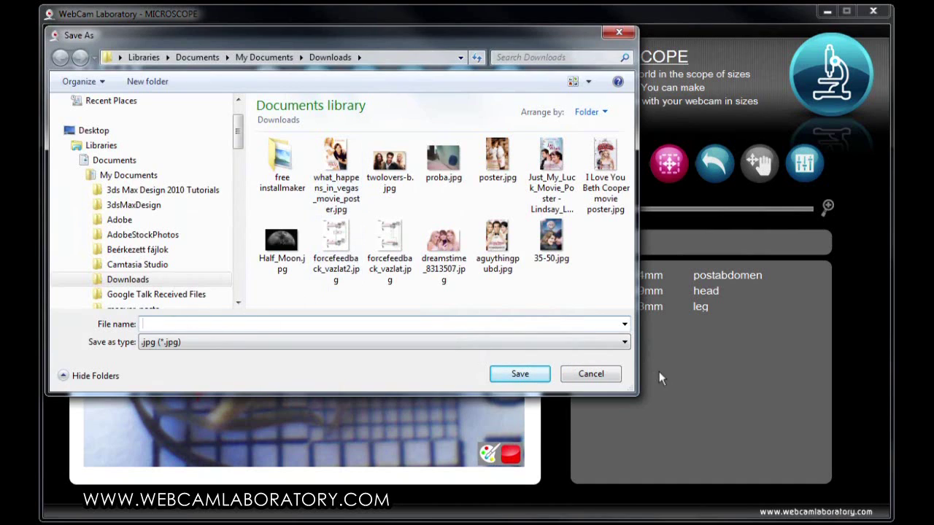
left_click(591, 374)
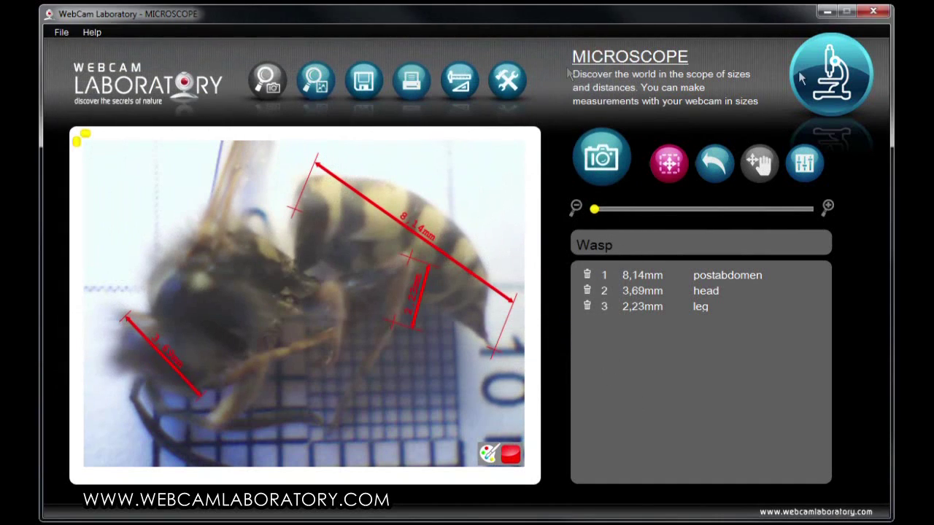
left_click(414, 84)
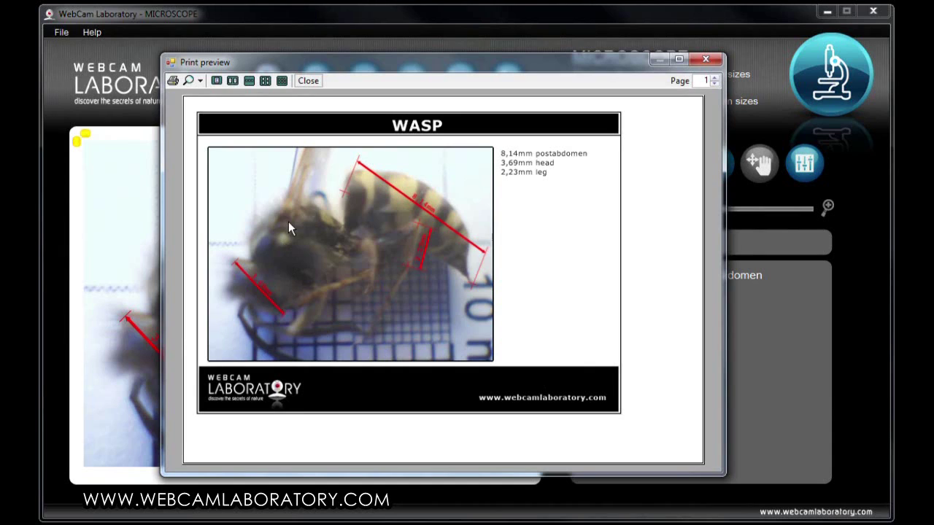
left_click(706, 59)
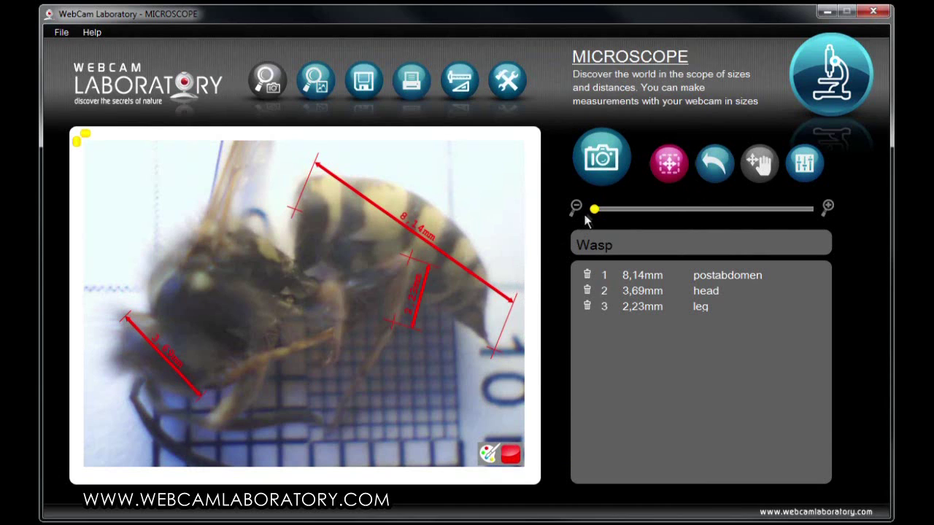
Magnify the wasp picture and pan to bring its legs into view
left_click_drag(594, 210, 627, 218)
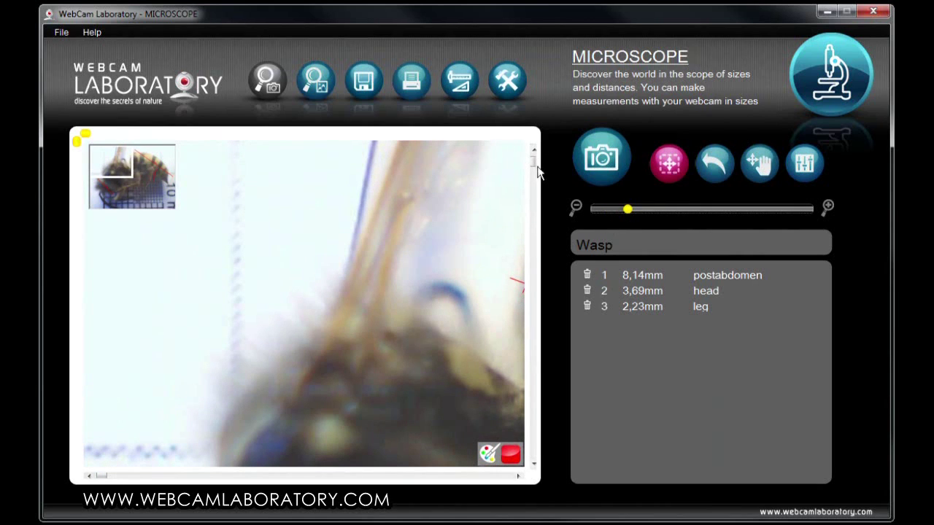
left_click_drag(533, 162, 535, 269)
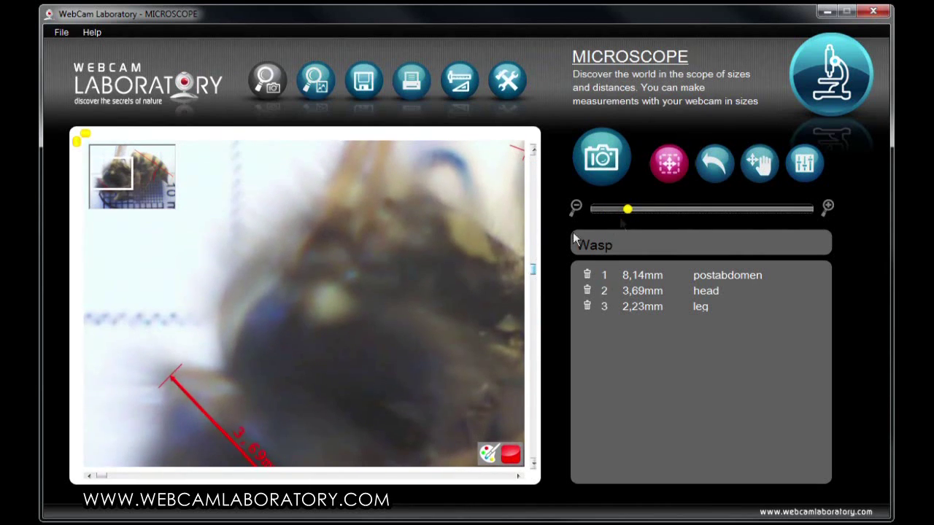
left_click(760, 165)
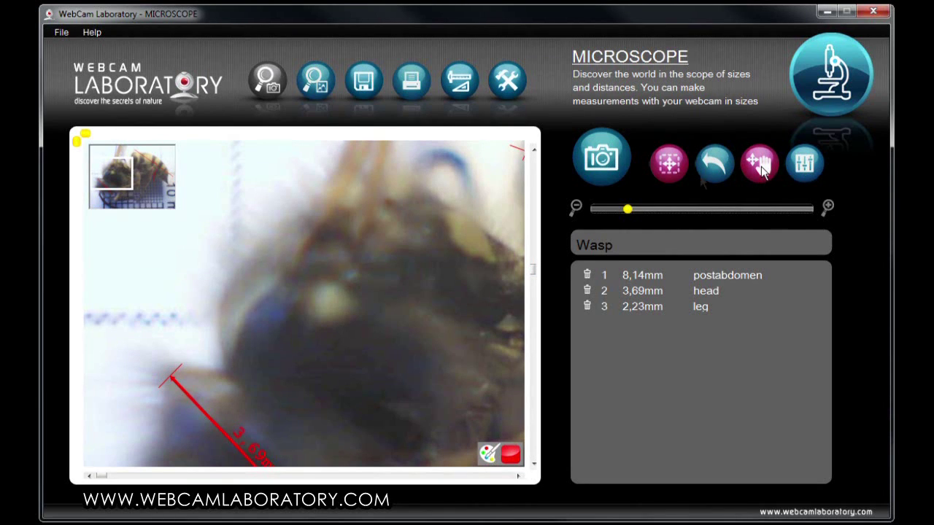
left_click_drag(370, 360, 184, 318)
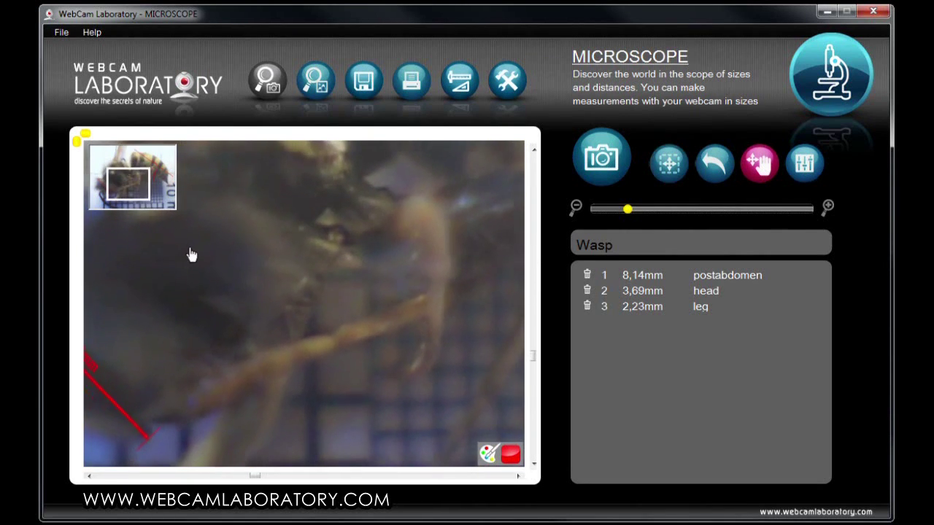
left_click_drag(313, 288, 267, 452)
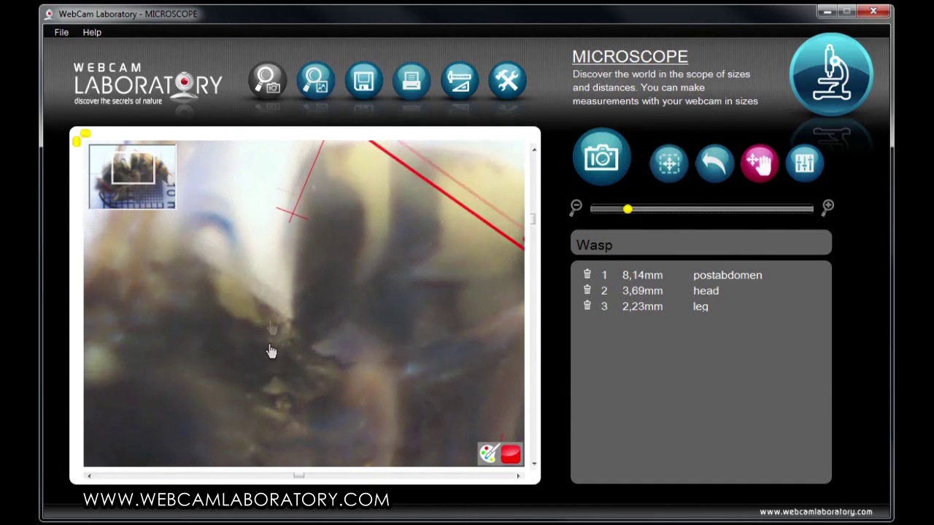
left_click_drag(271, 350, 281, 198)
left_click_drag(625, 212, 667, 210)
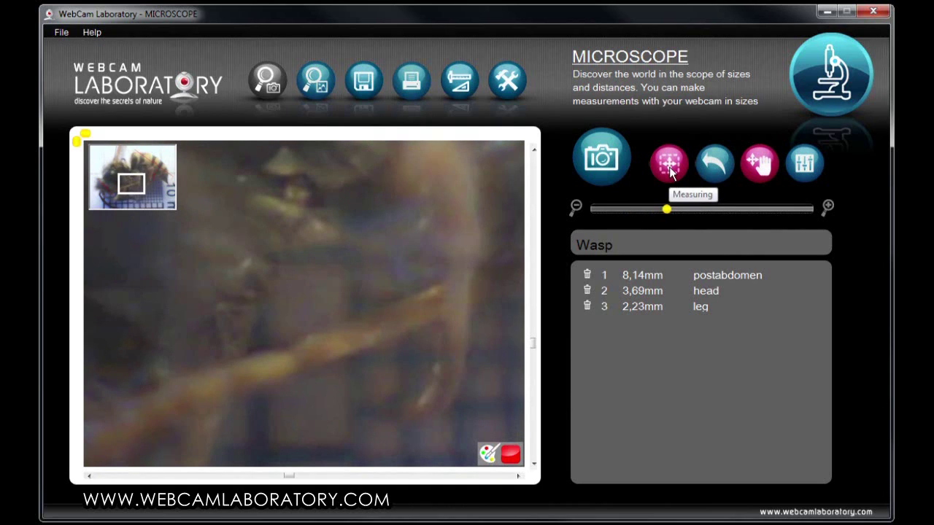
Draw a trial 0,3mm measurement on the leg, then undo it
left_click(670, 168)
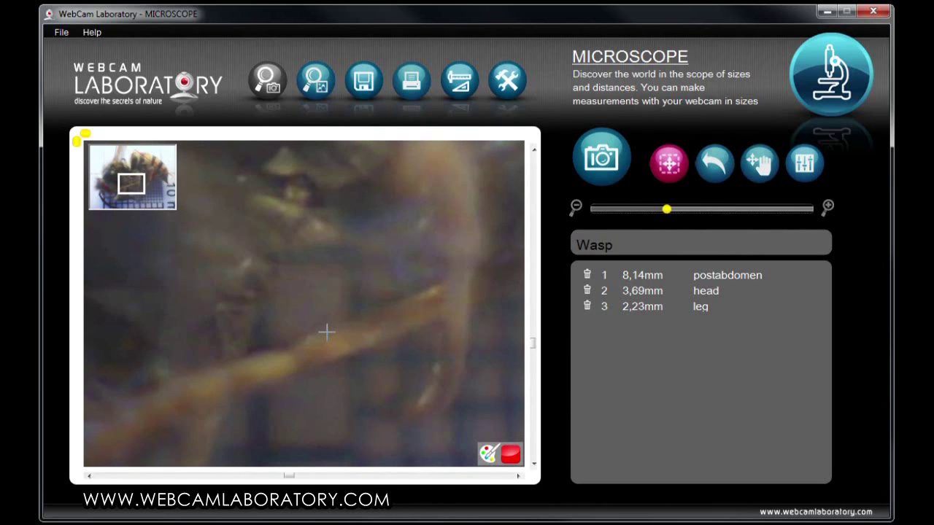
mouse_move(326, 331)
left_mouse_down()
mouse_move(338, 358)
mouse_move(313, 358)
mouse_move(358, 338)
left_mouse_up()
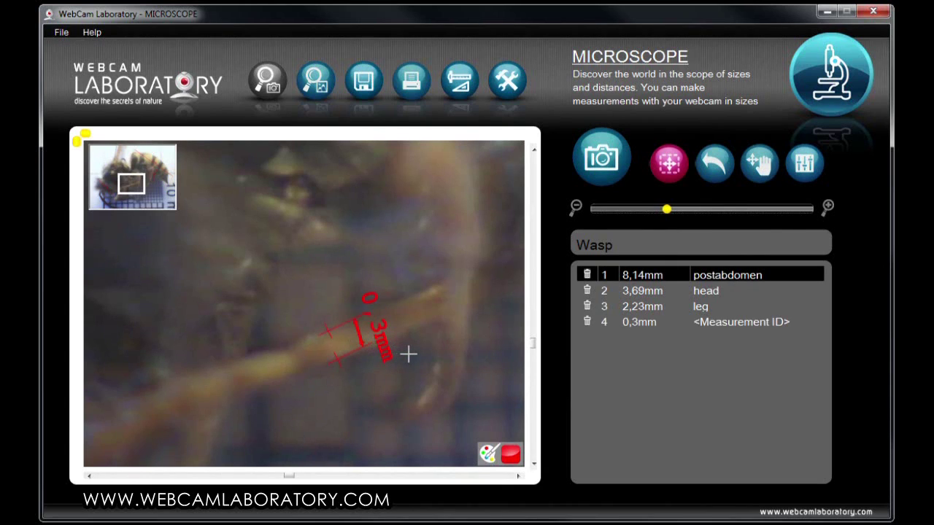
left_click(675, 166)
left_click(675, 166)
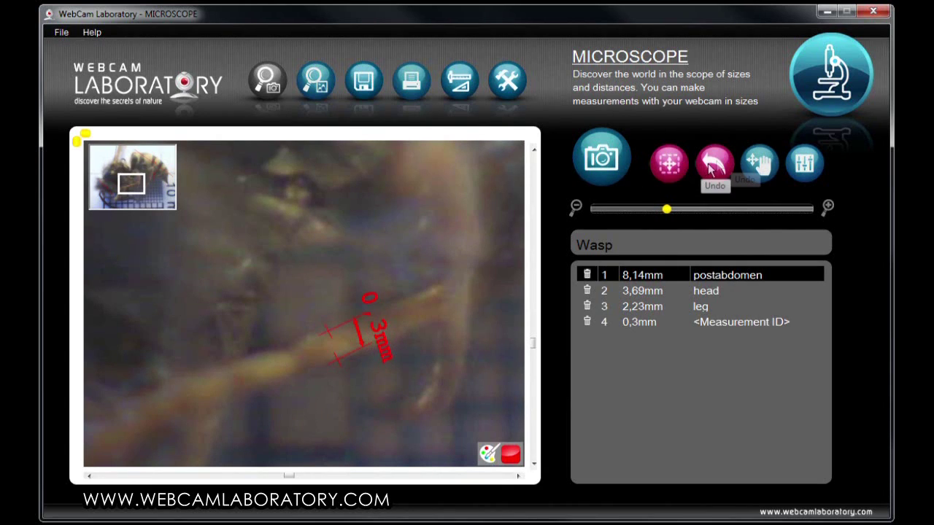
left_click(717, 165)
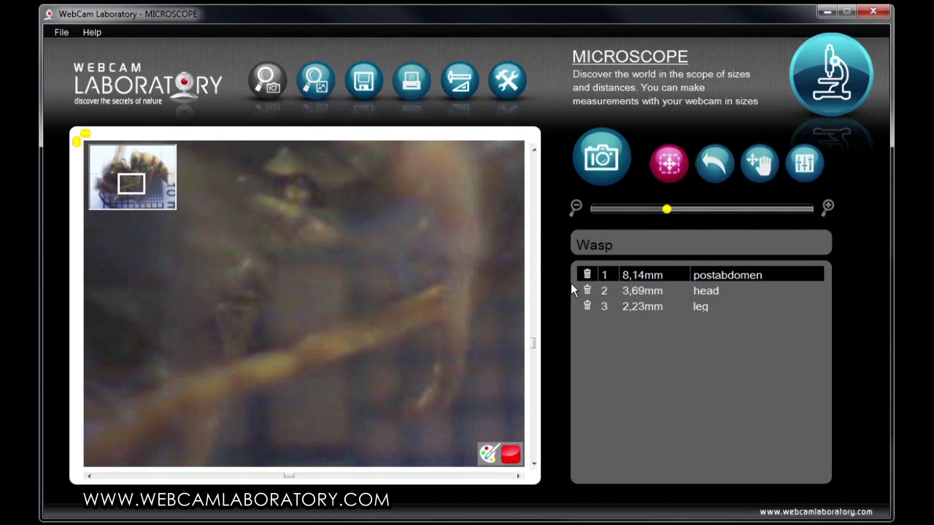
Zoom out to the whole wasp, then place and remove a vertical reference line
left_click_drag(666, 214, 586, 219)
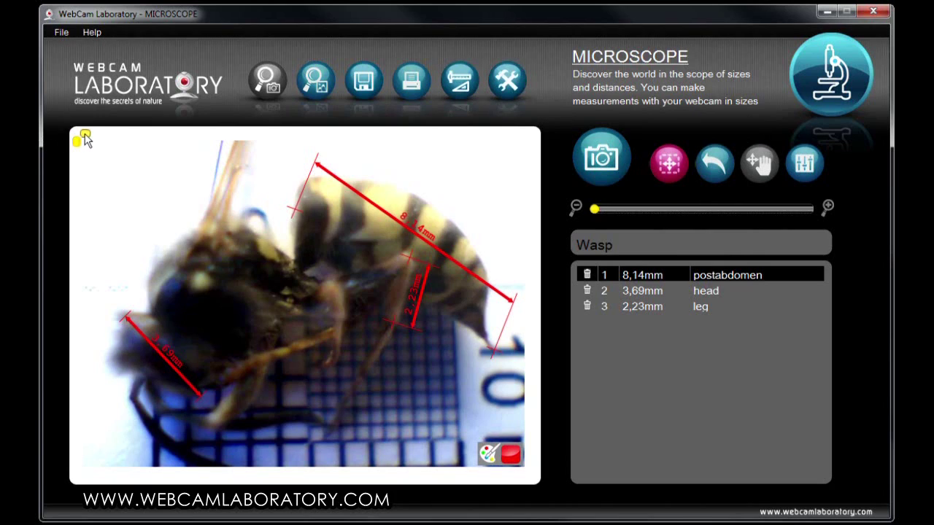
left_click_drag(85, 139, 253, 143)
mouse_move(76, 141)
left_mouse_down()
mouse_move(76, 306)
mouse_move(77, 141)
left_mouse_up()
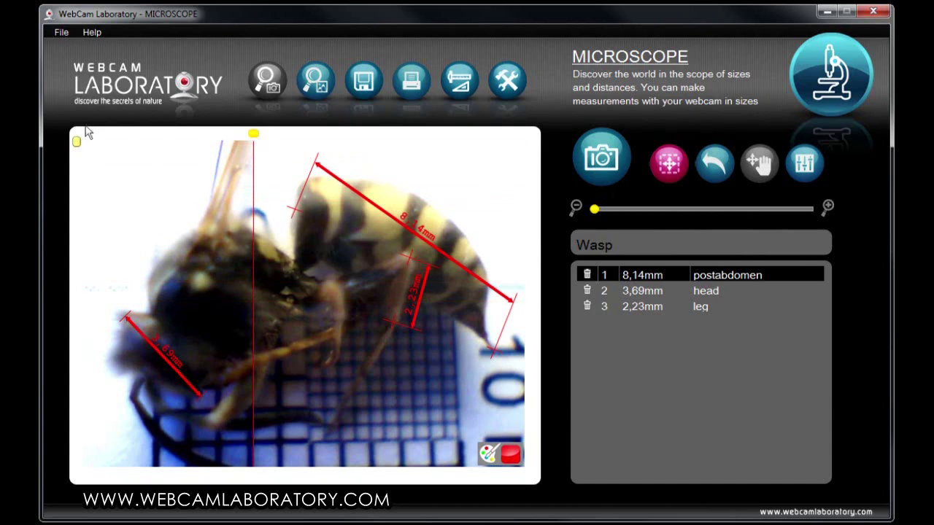
left_click_drag(254, 134, 255, 120)
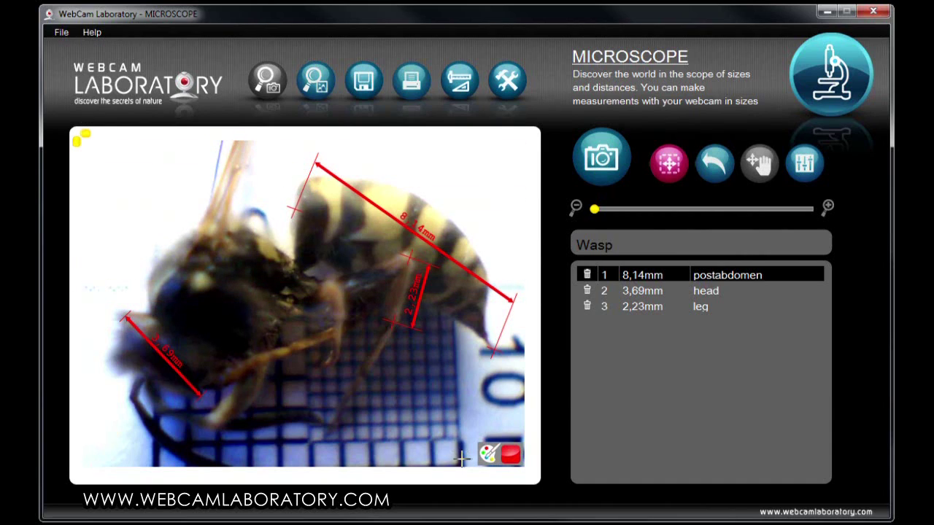
Change the measurement line colour to black
left_click(509, 455)
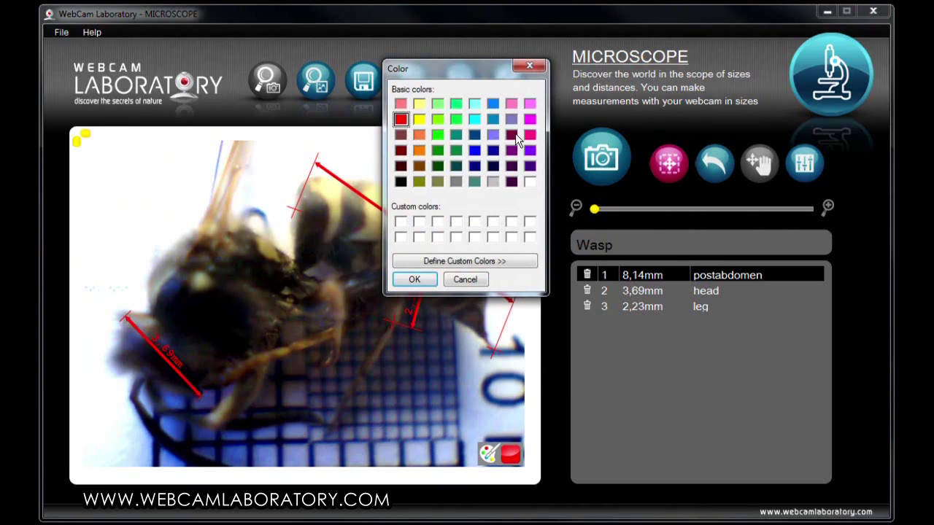
left_click(401, 181)
left_click(412, 280)
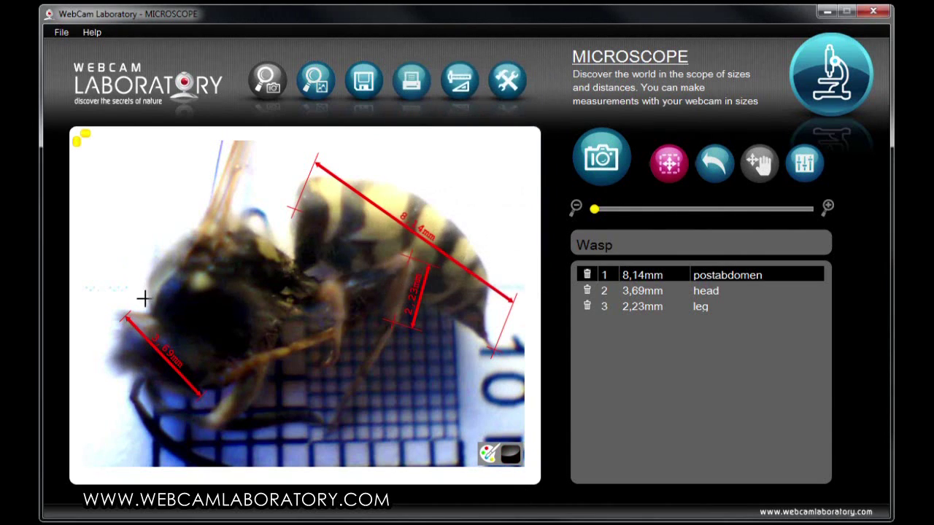
Add a black 4,31mm measurement across the wasp's head, then return to the live webcam view
mouse_move(147, 307)
left_mouse_down()
mouse_move(241, 219)
mouse_move(256, 232)
left_mouse_up()
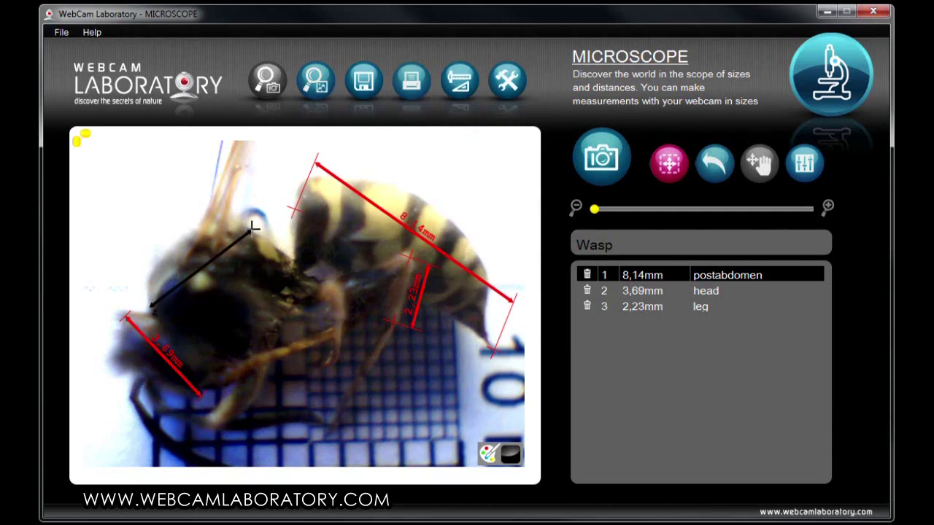
left_click(157, 215)
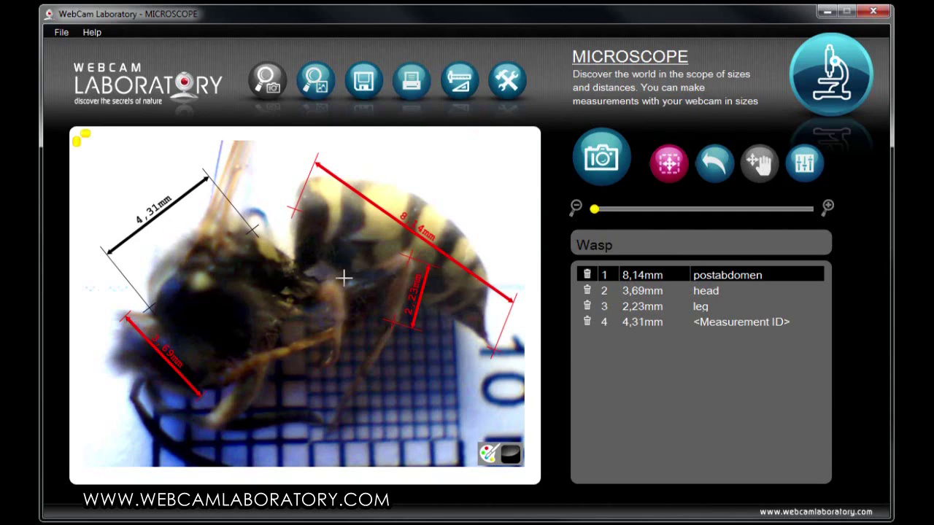
left_click(603, 162)
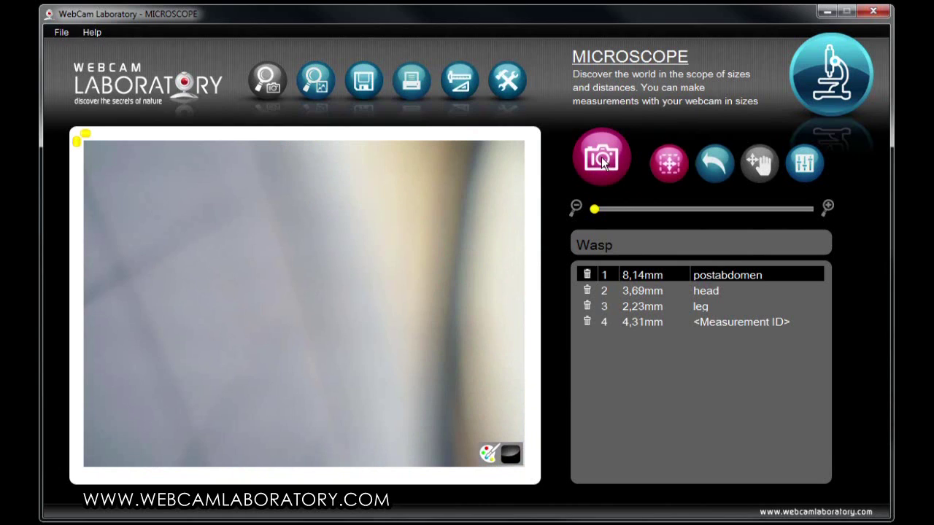